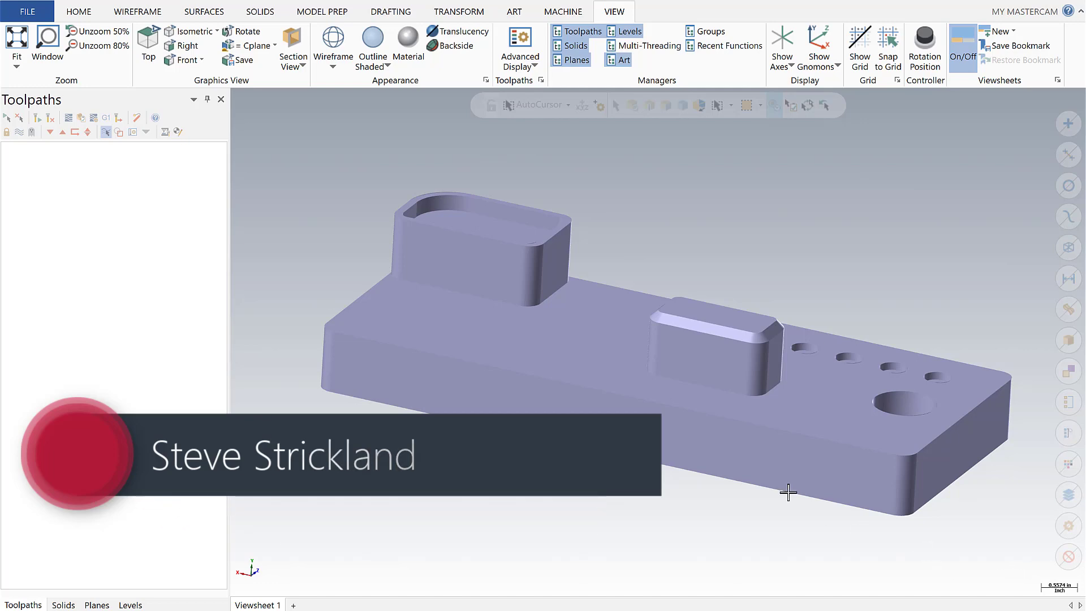
- Orbit the solid plate model to inspect its underside
mouse_move(616, 380)
middle_mouse_down()
mouse_move(611, 388)
mouse_move(623, 317)
mouse_move(647, 281)
mouse_move(630, 381)
mouse_move(650, 396)
mouse_move(664, 381)
mouse_move(709, 374)
mouse_move(623, 374)
middle_mouse_up()
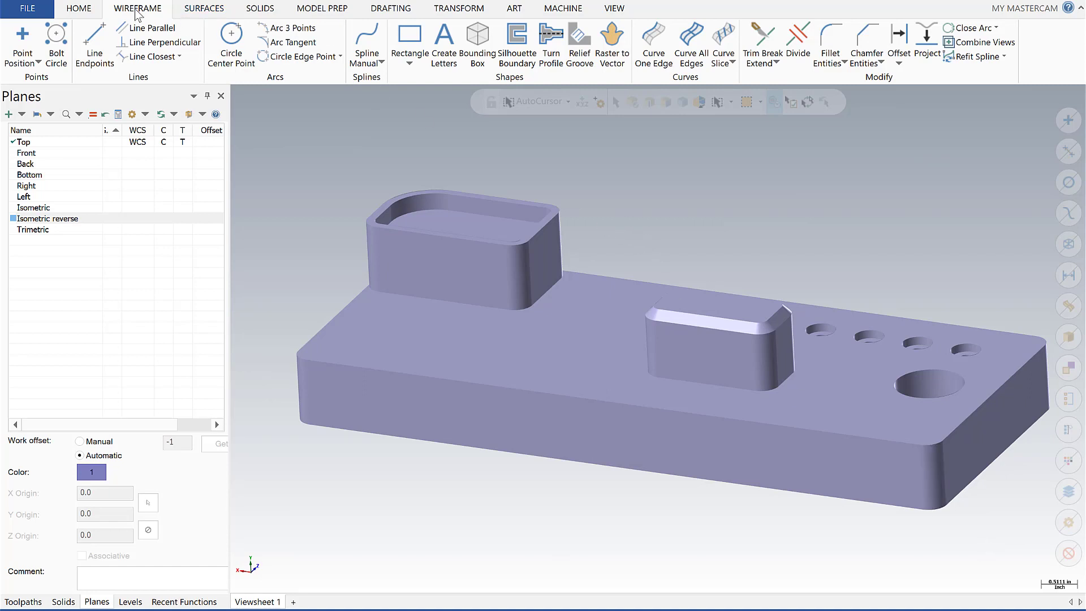
- Enclose the solid in a 10 × 2 × 4 wireframe bounding box with corner and centre points
left_click(475, 42)
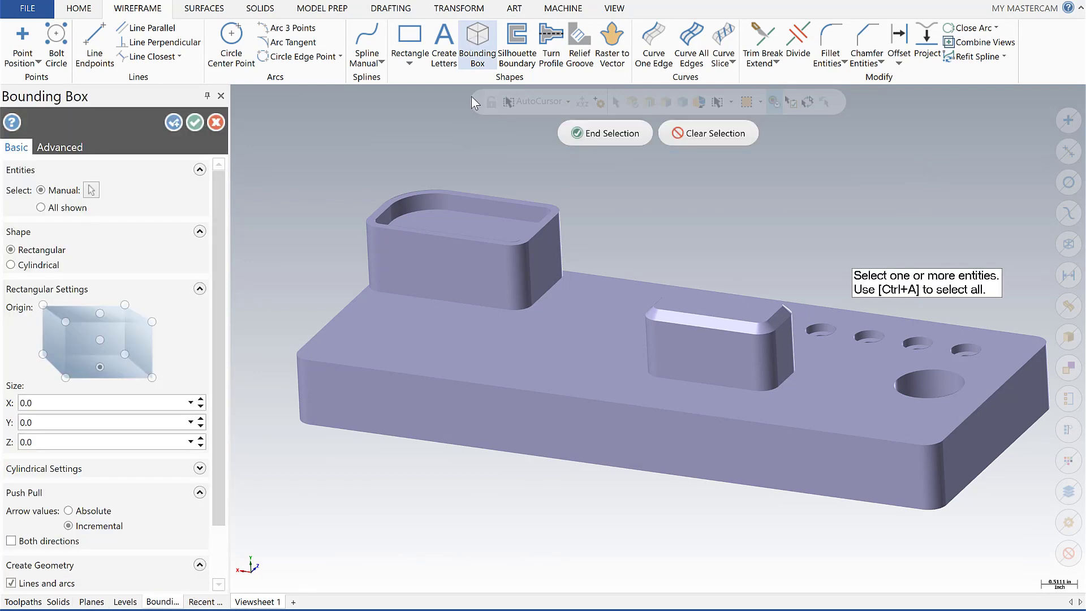
left_click(536, 351)
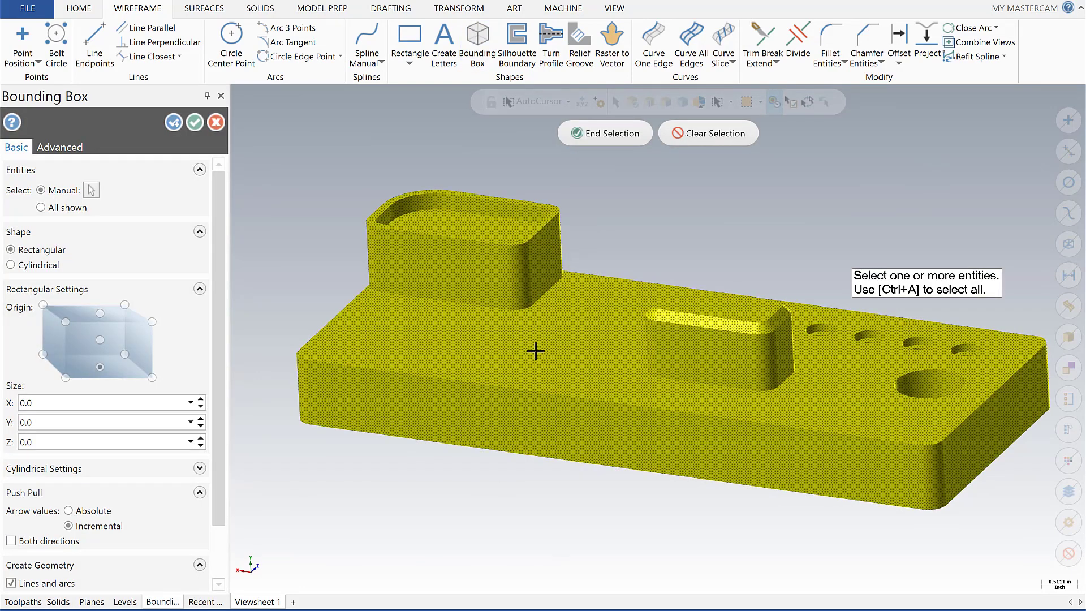
left_click(598, 135)
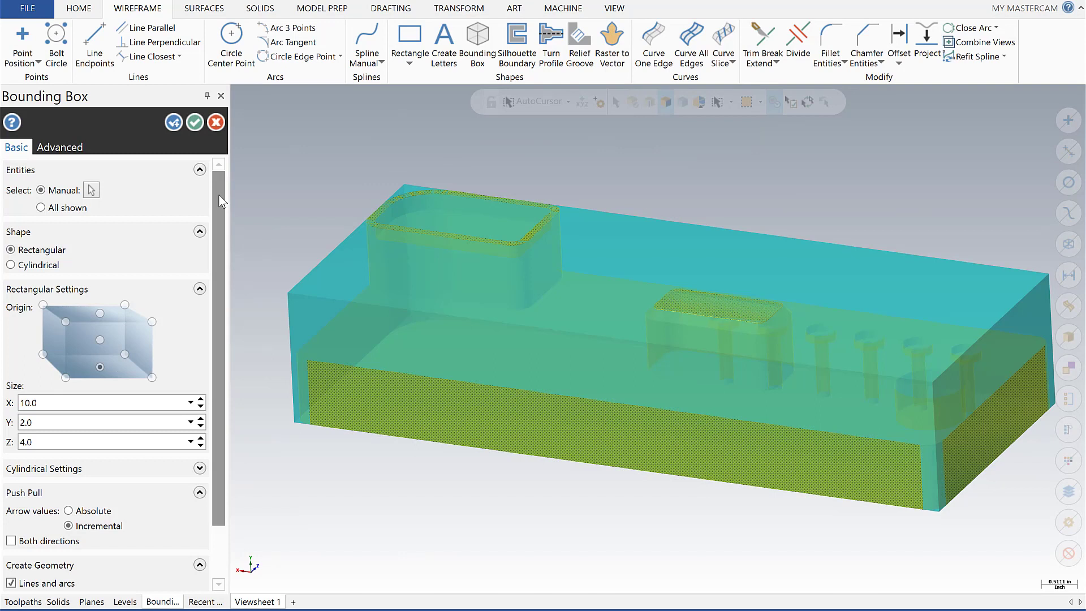
left_click_drag(218, 198, 219, 264)
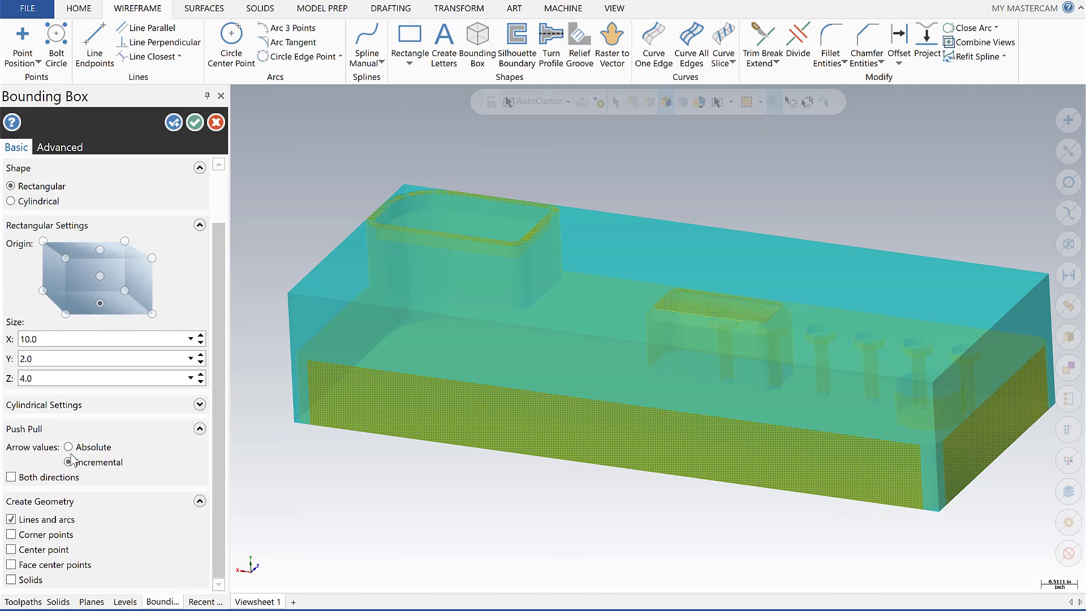
left_click(10, 536)
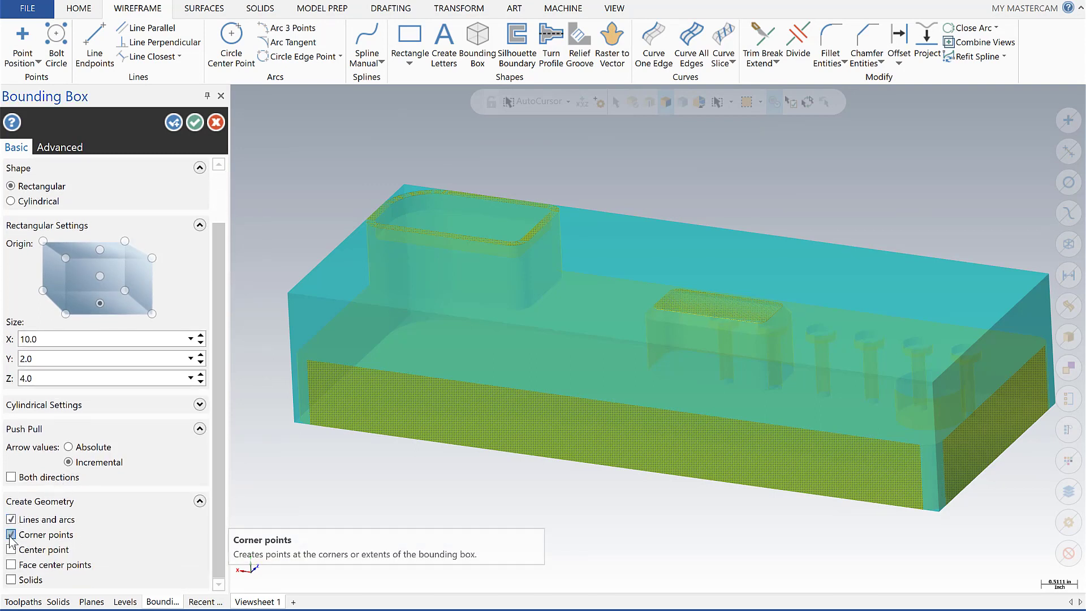
left_click(10, 549)
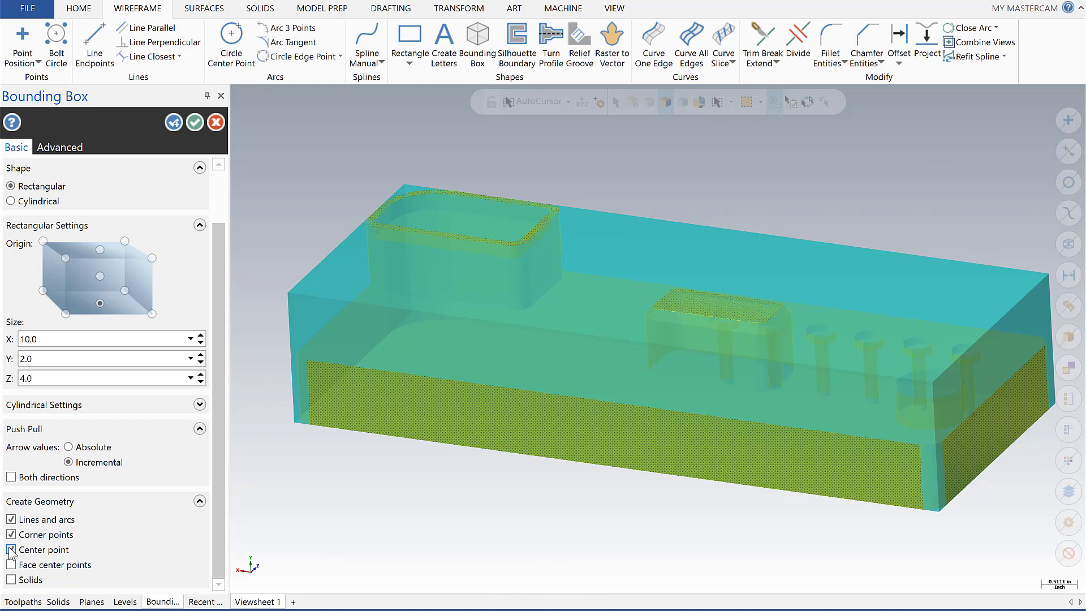
left_click_drag(216, 359, 223, 238)
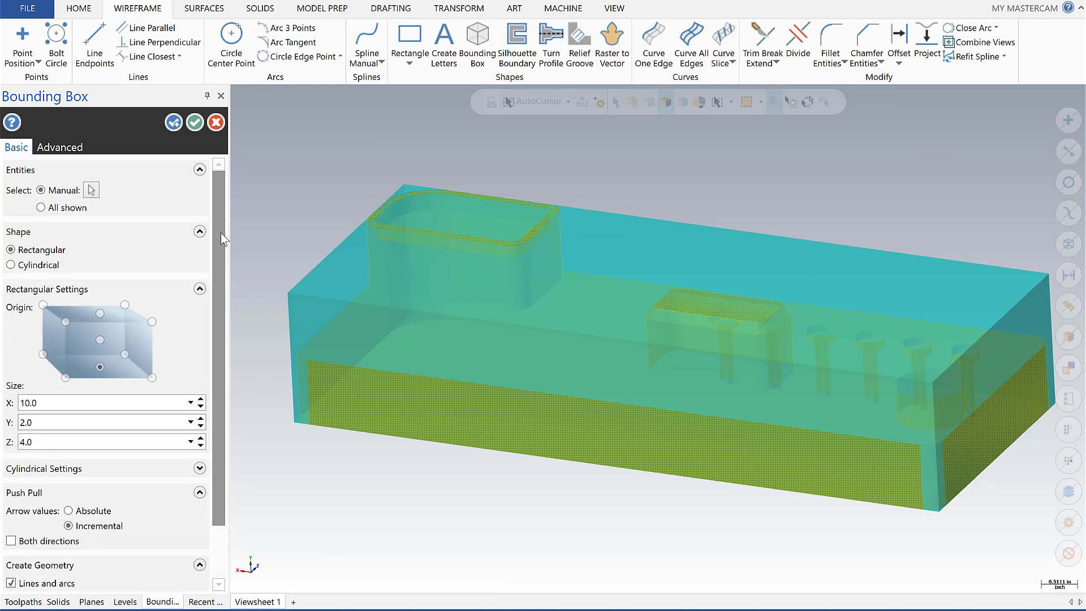
left_click(195, 123)
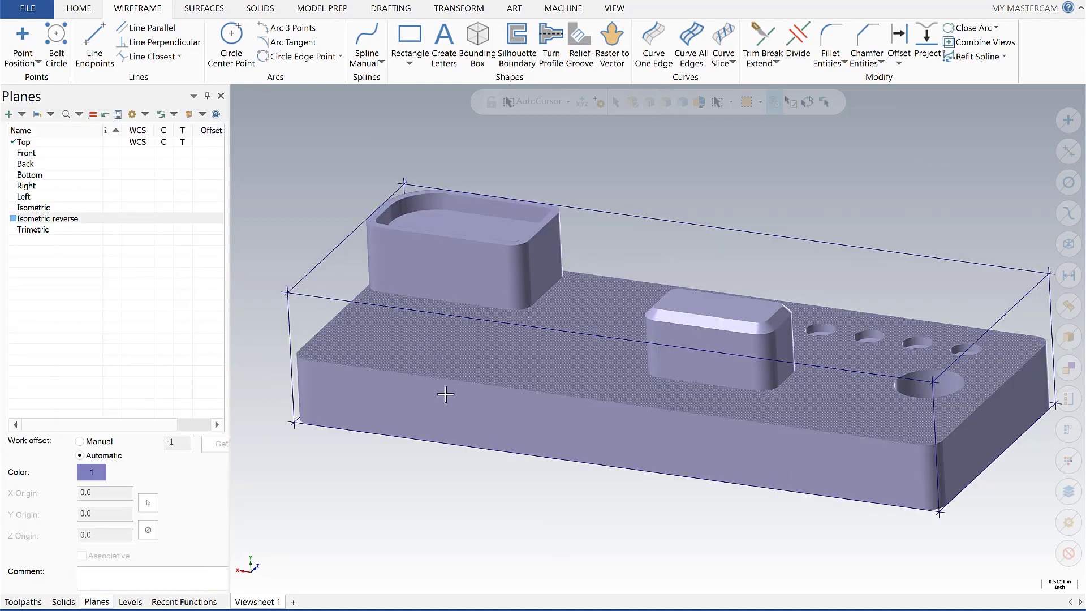
- Orbit to show more of the top face, discarding a started dynamic plane
mouse_move(495, 493)
middle_mouse_down()
mouse_move(471, 485)
mouse_move(443, 513)
mouse_move(461, 485)
mouse_move(461, 456)
middle_mouse_up()
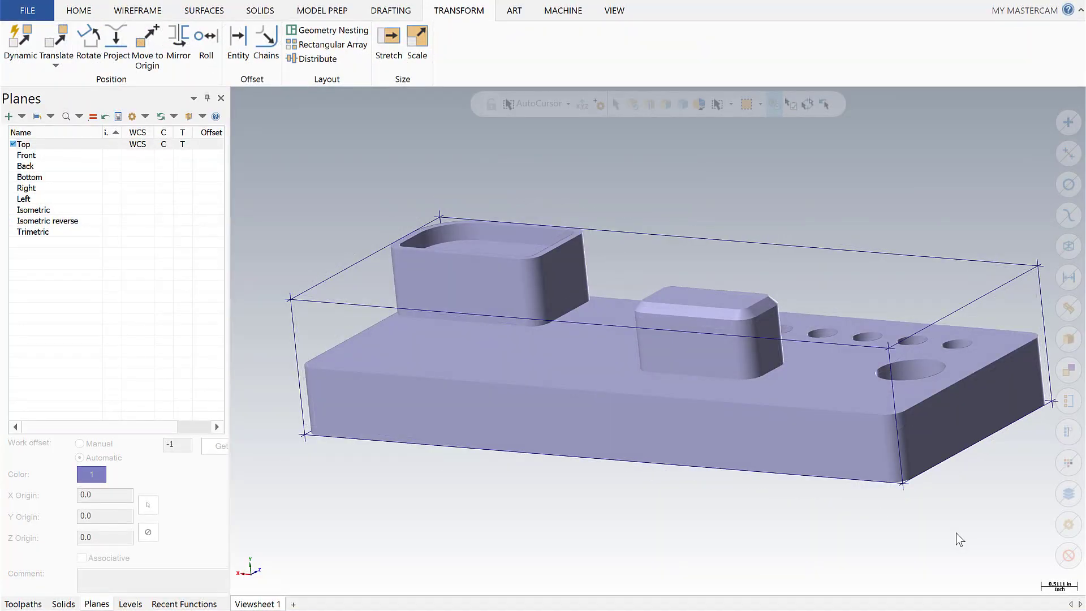
left_click(22, 117)
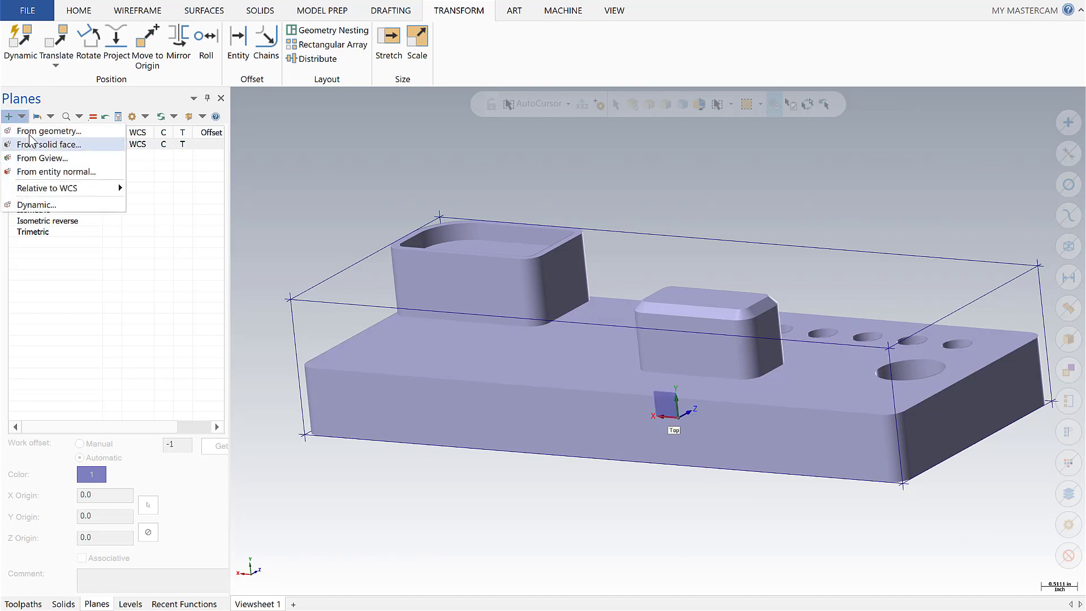
left_click(34, 205)
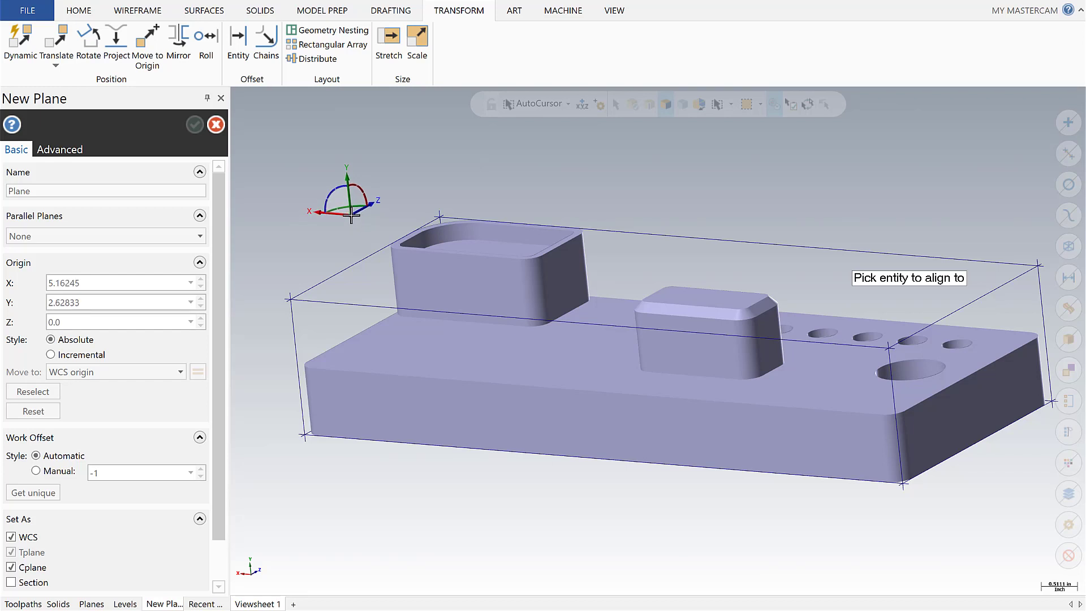
key("Escape")
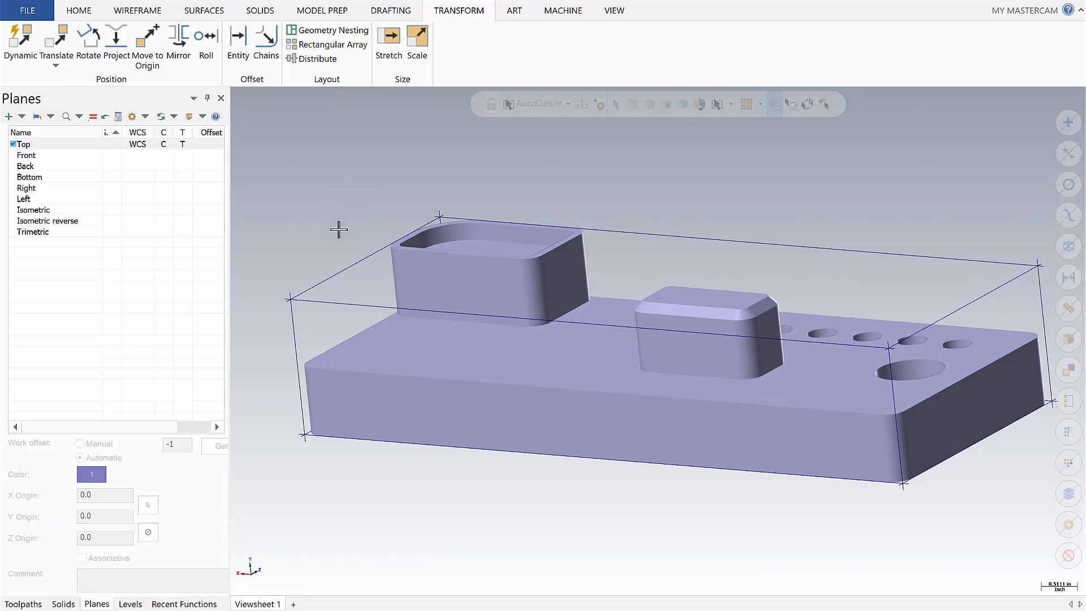
- Place a dynamic plane at the box's top corner (5, 2, 2), rotating its axes 100° and 90°
left_click(253, 578)
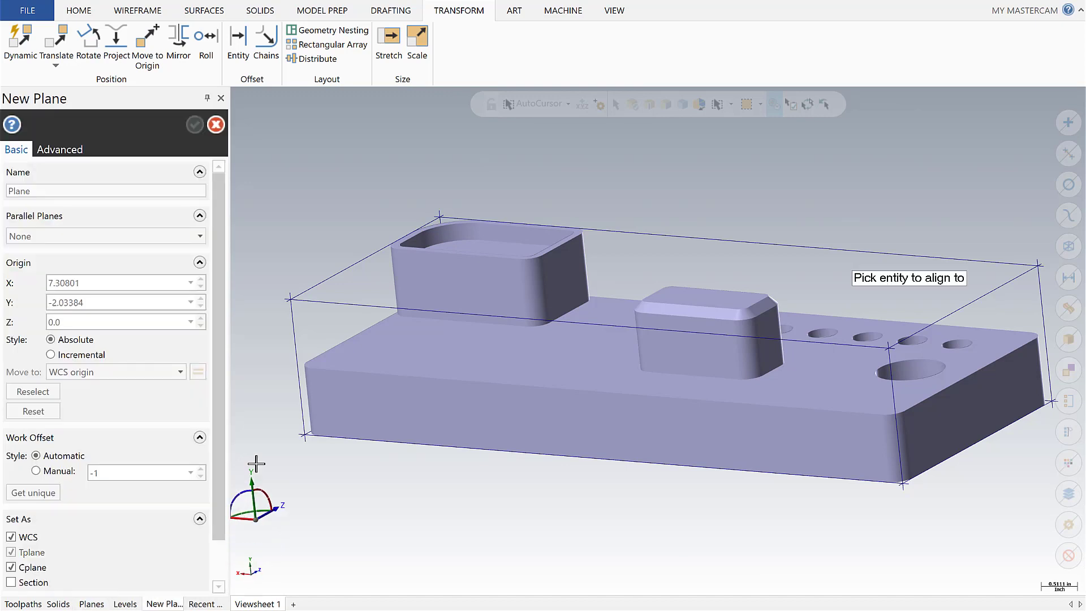
left_click(440, 218)
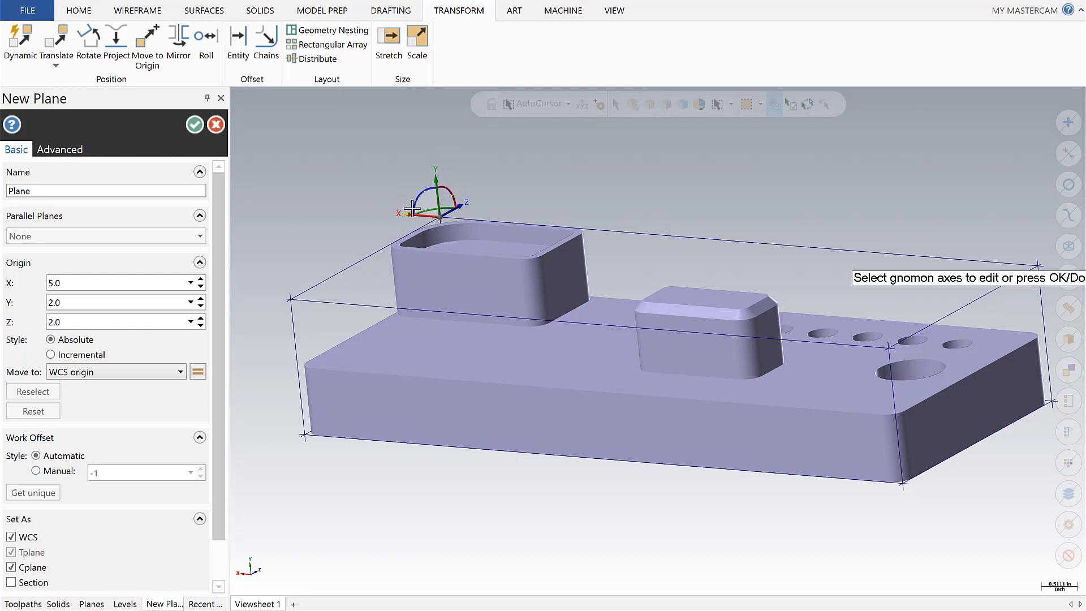
left_click(419, 199)
left_click(417, 197)
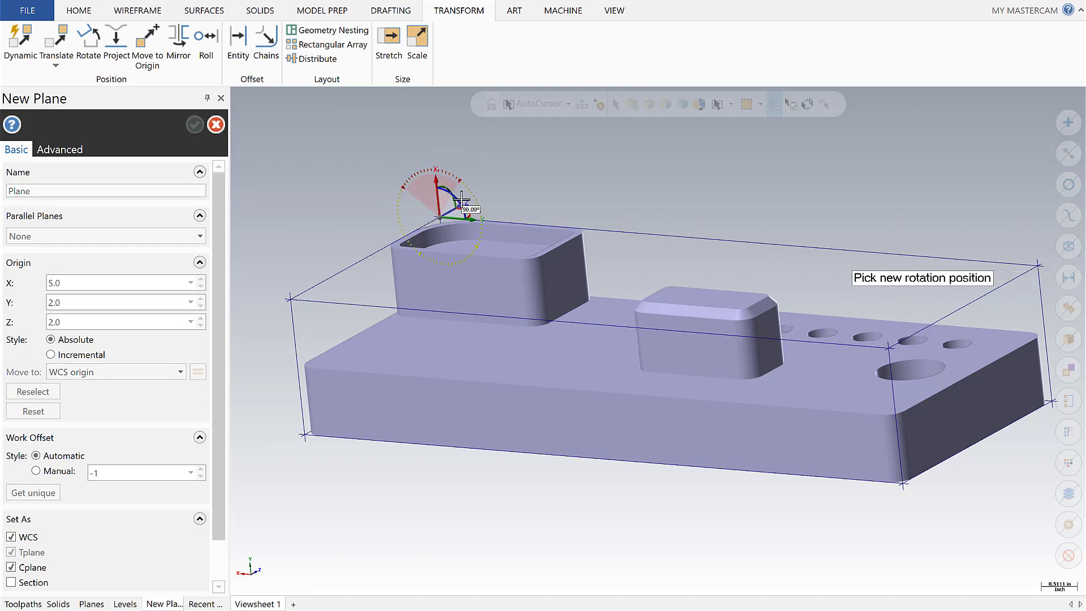
type("18")
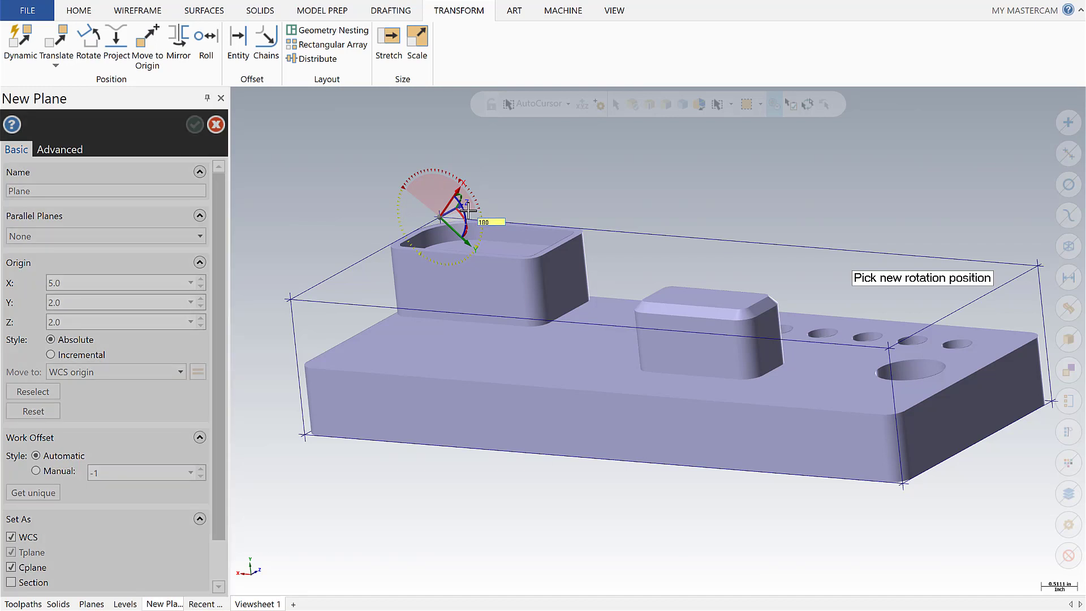
type("00")
key("Return")
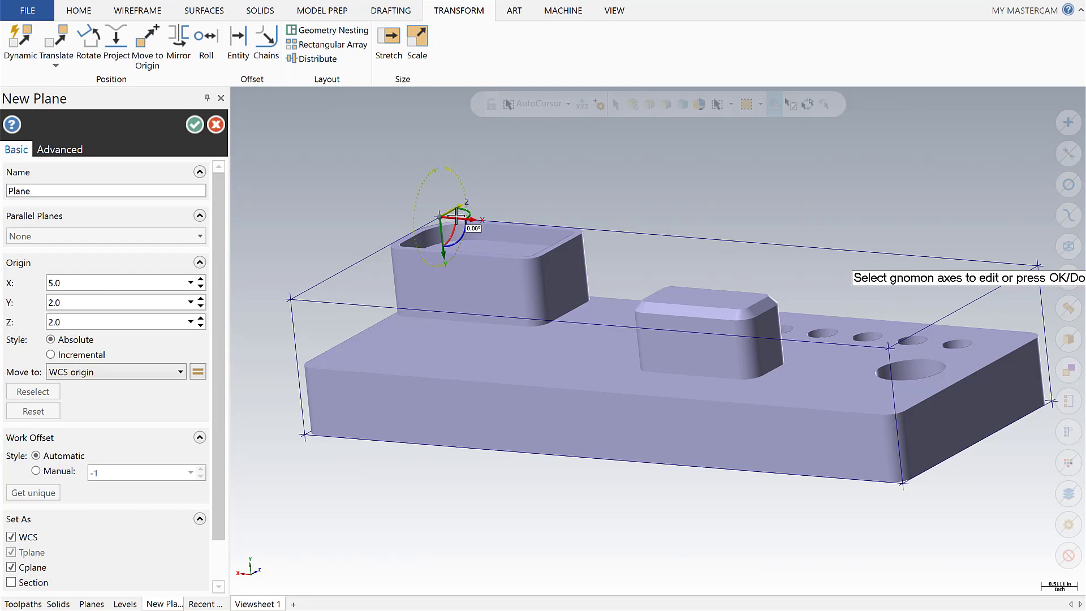
left_click(458, 215)
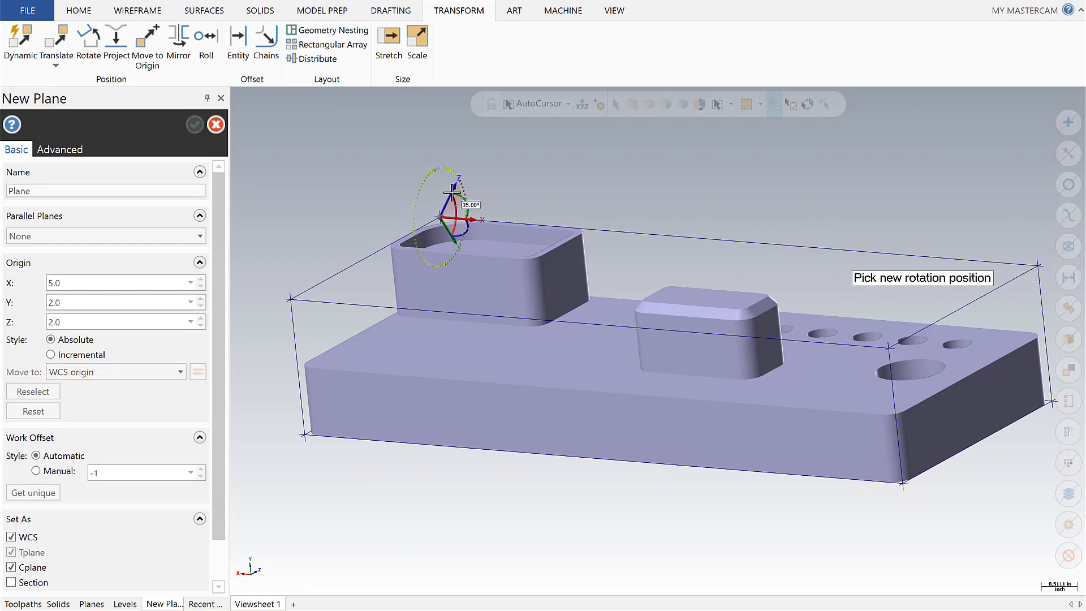
type("90")
key("Return")
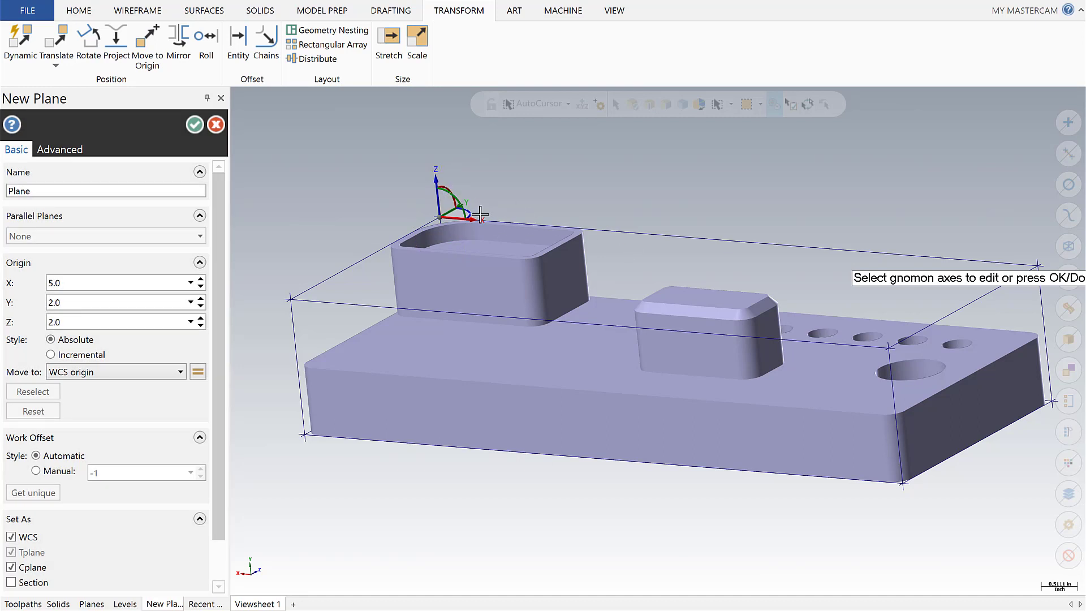
- Name the plane 'Operation 1', keep Create viewsheet checked, and accept it
double_click(30, 186)
type("Operation 1")
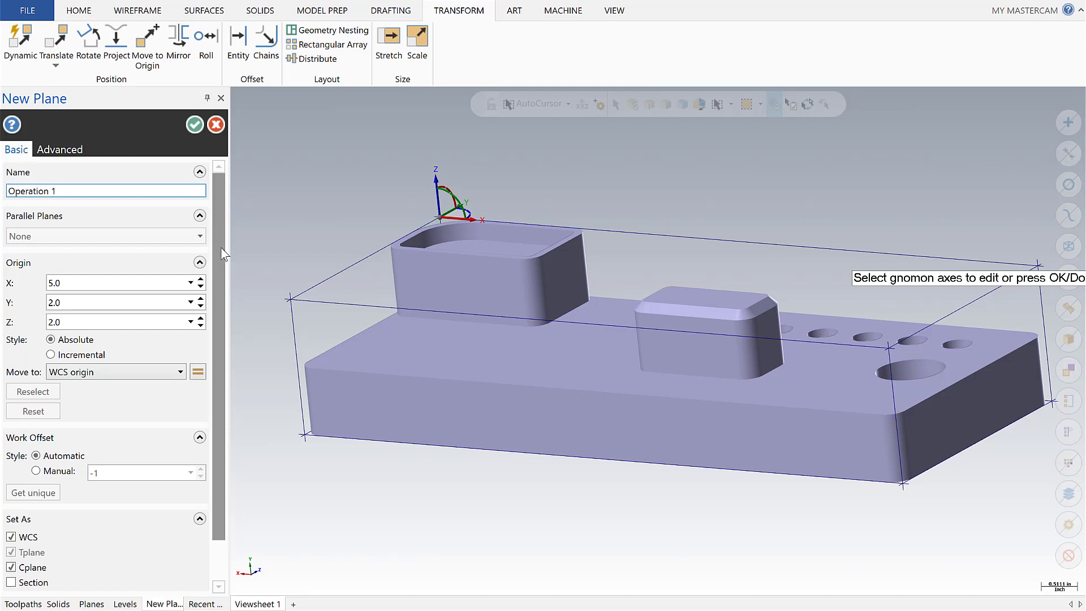
left_click_drag(221, 247, 218, 314)
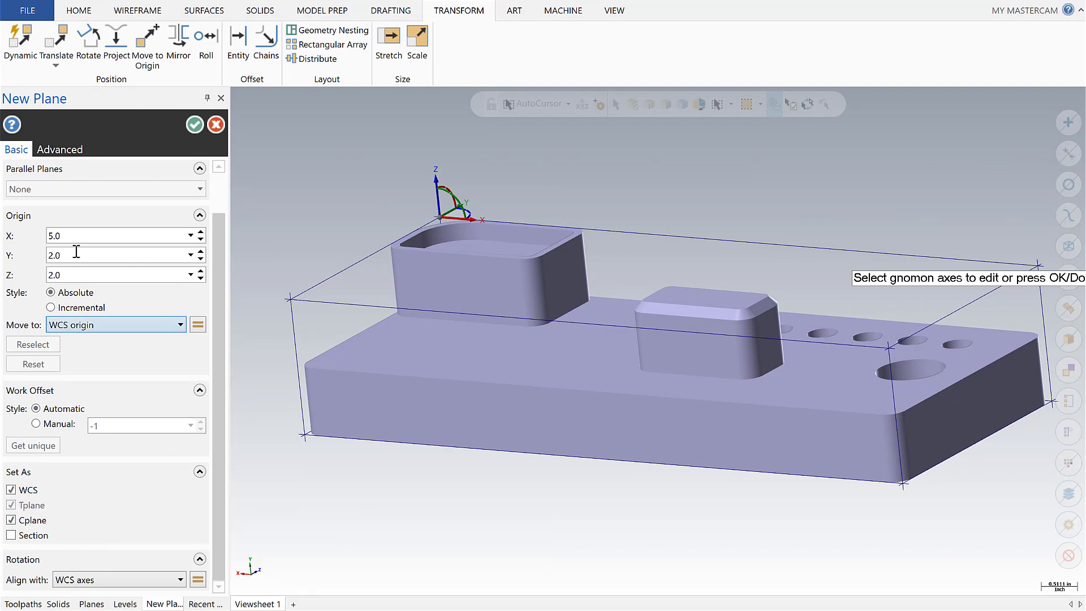
left_click(58, 157)
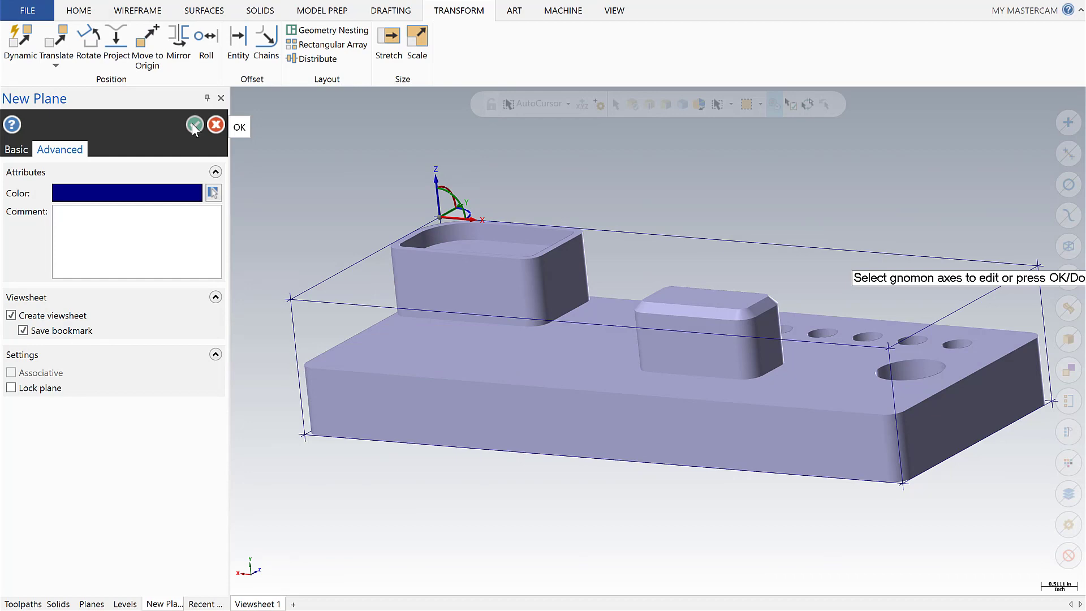
left_click(193, 126)
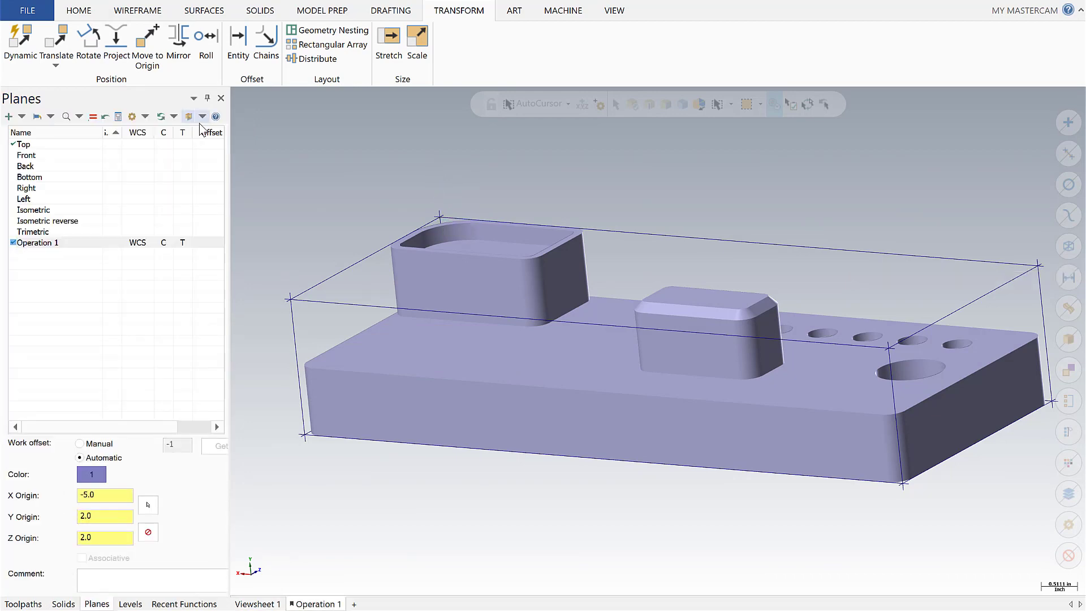
- Save the Isometric view as the Operation 1 viewsheet bookmark
left_click(614, 10)
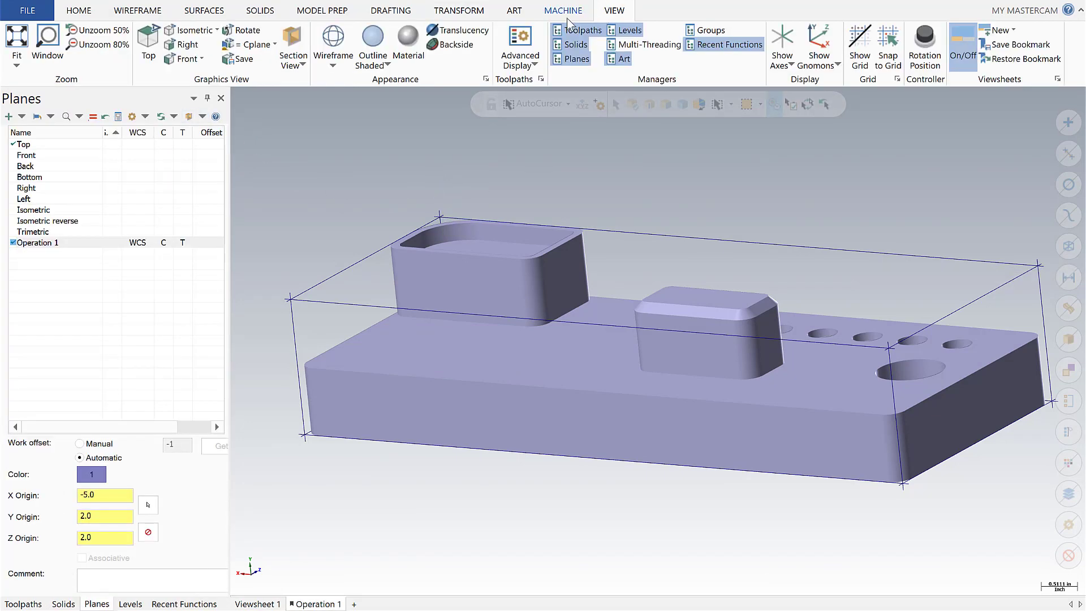
left_click(190, 30)
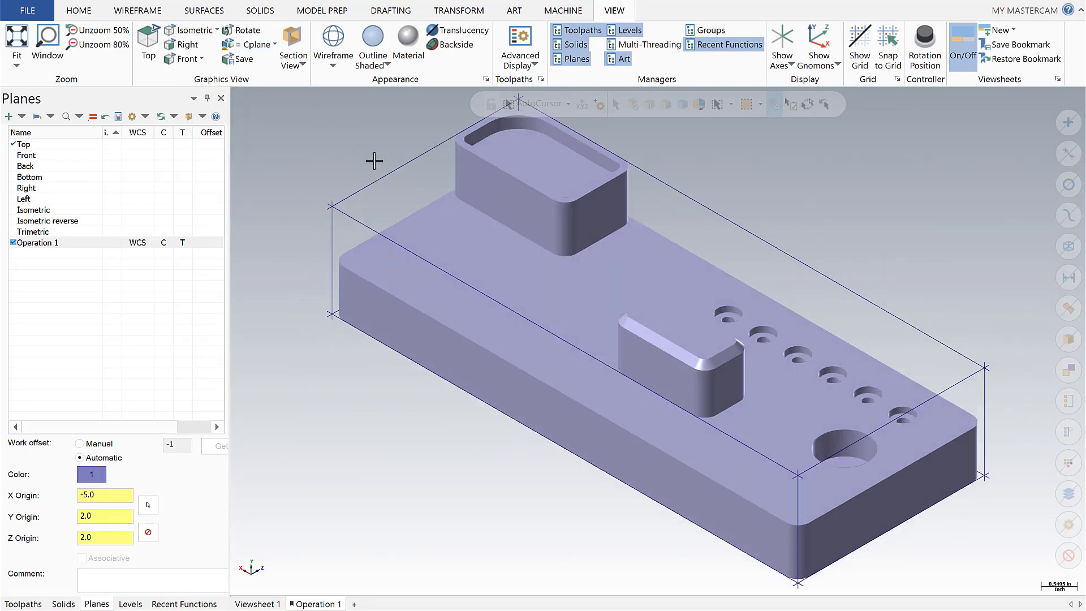
right_click(331, 604)
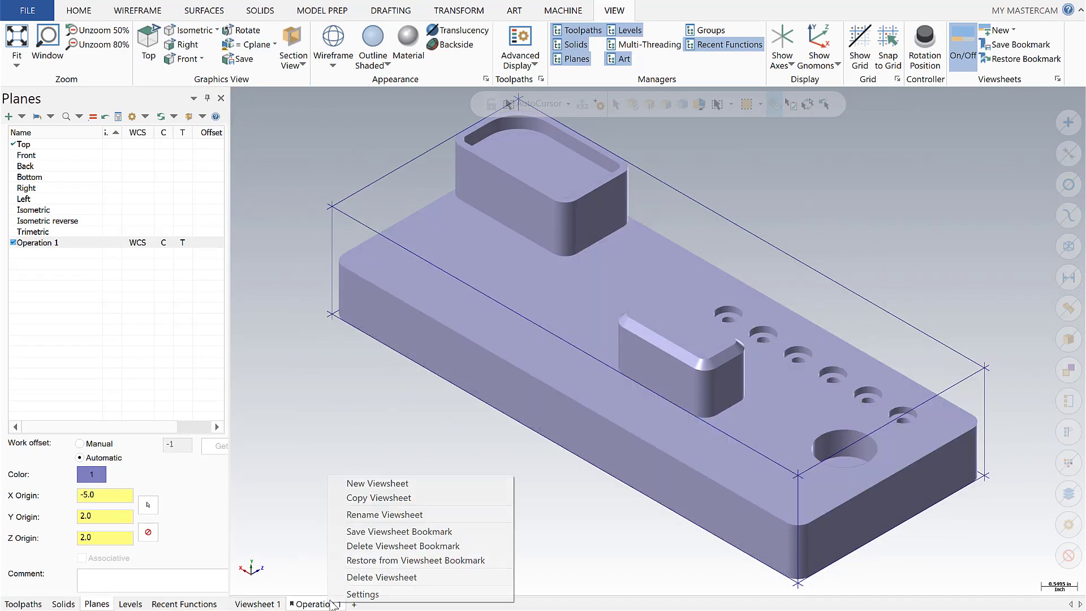
left_click(375, 532)
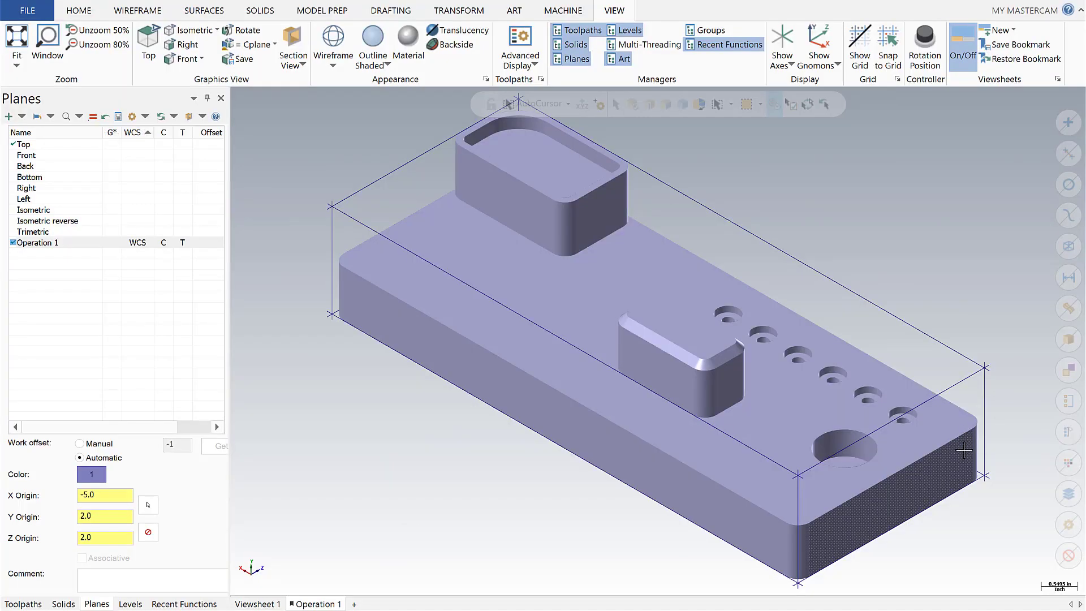
mouse_move(667, 546)
middle_mouse_down()
mouse_move(666, 424)
mouse_move(678, 418)
mouse_move(683, 547)
middle_mouse_up()
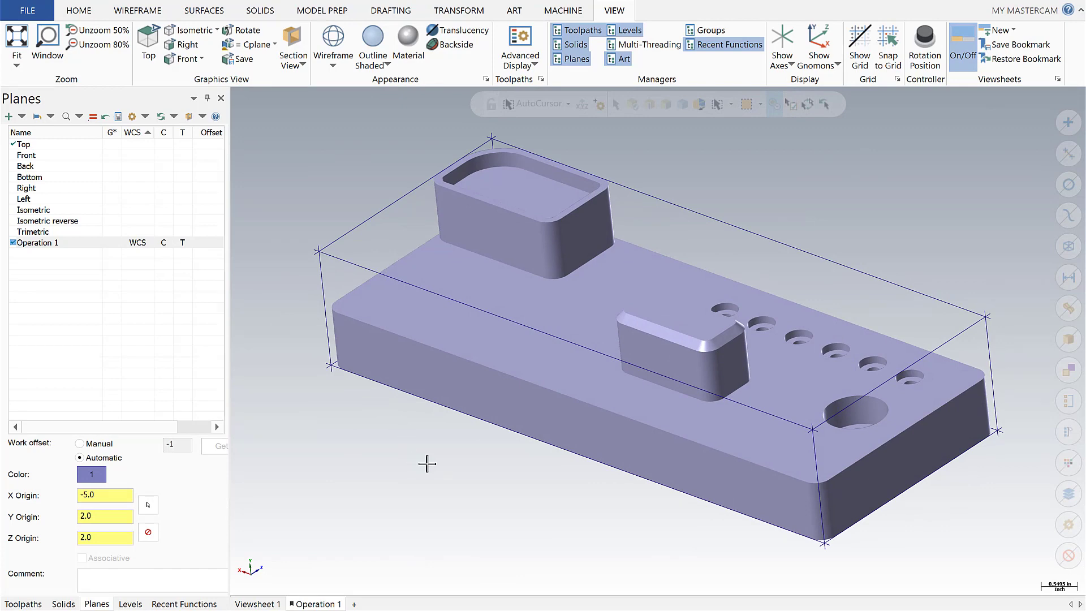
- Place a new plane at the lower corner (5, 0, -2), rotated 180° so Z points down
left_click(252, 580)
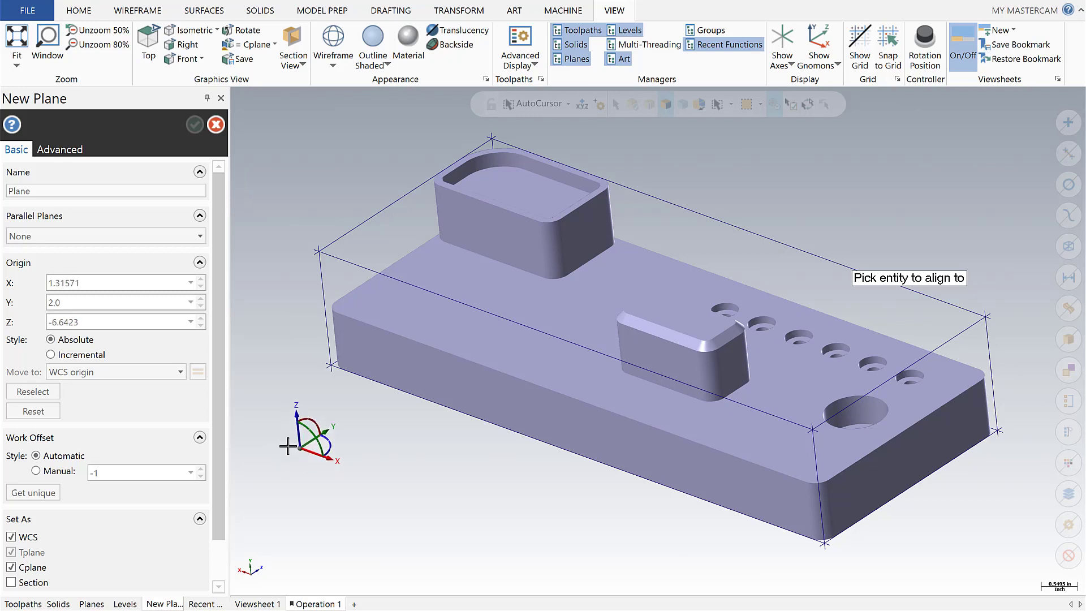
left_click(330, 367)
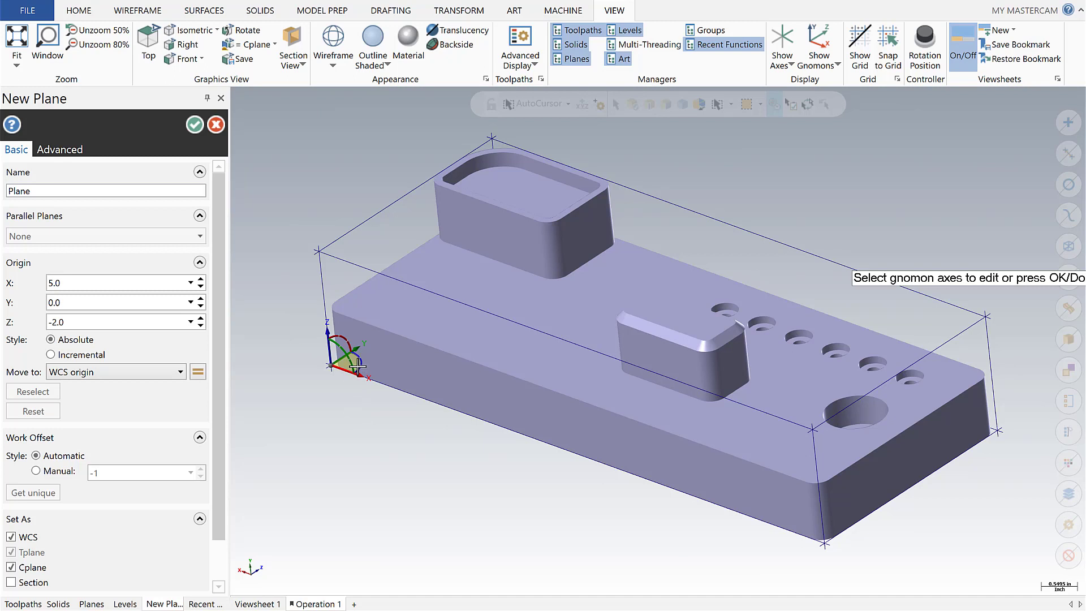
left_click(338, 337)
left_click(338, 337)
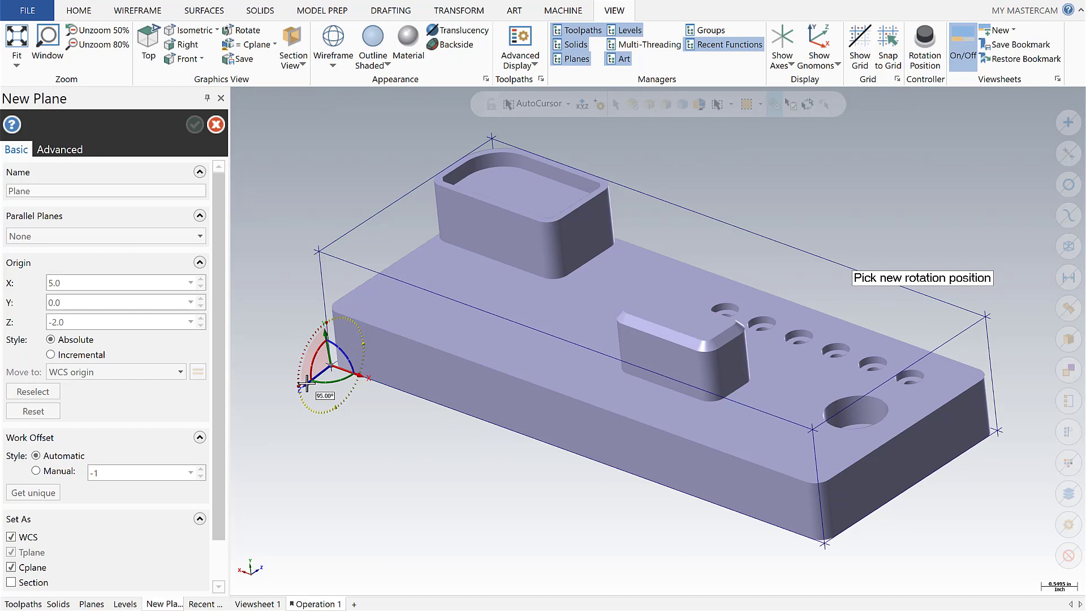
type("180")
key("Return")
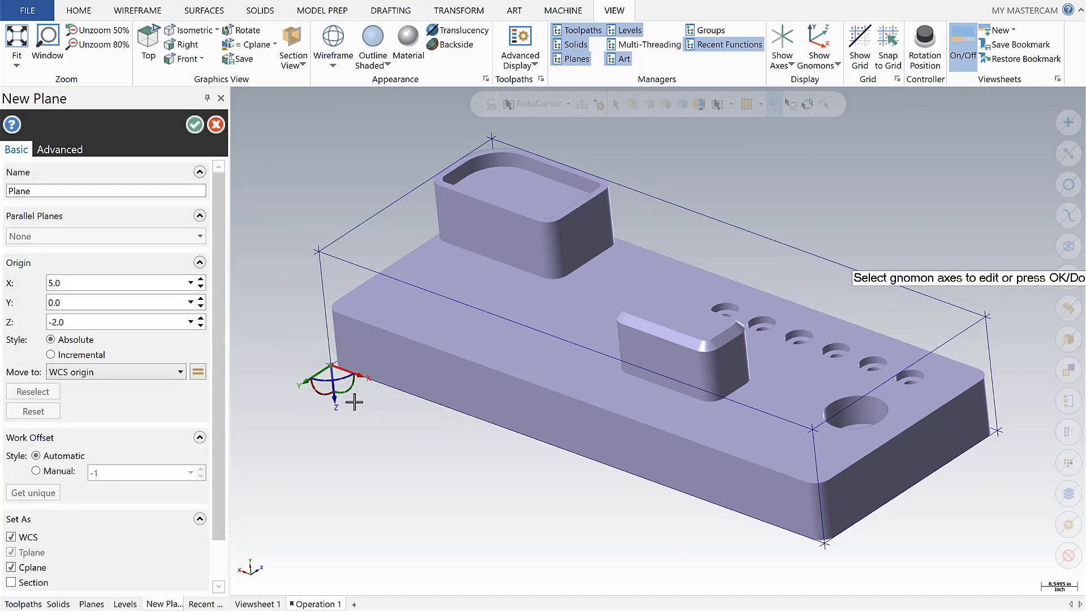
- Name the plane 'Operation 2' with Create viewsheet enabled, and accept it
double_click(69, 189)
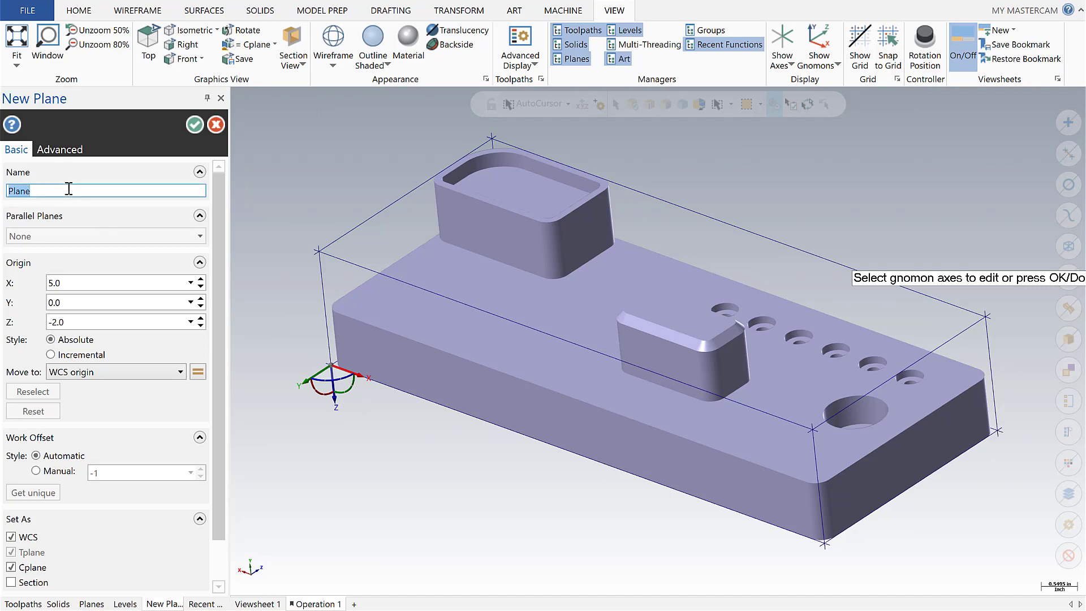
type("Operation 2")
scroll(220, 207, "down", 2)
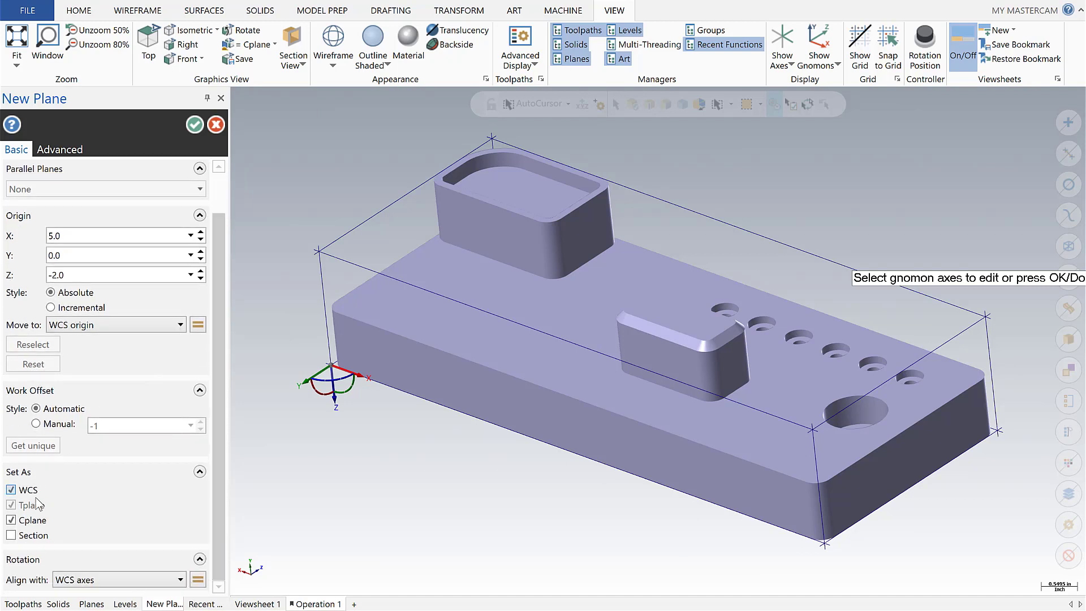
left_click(69, 153)
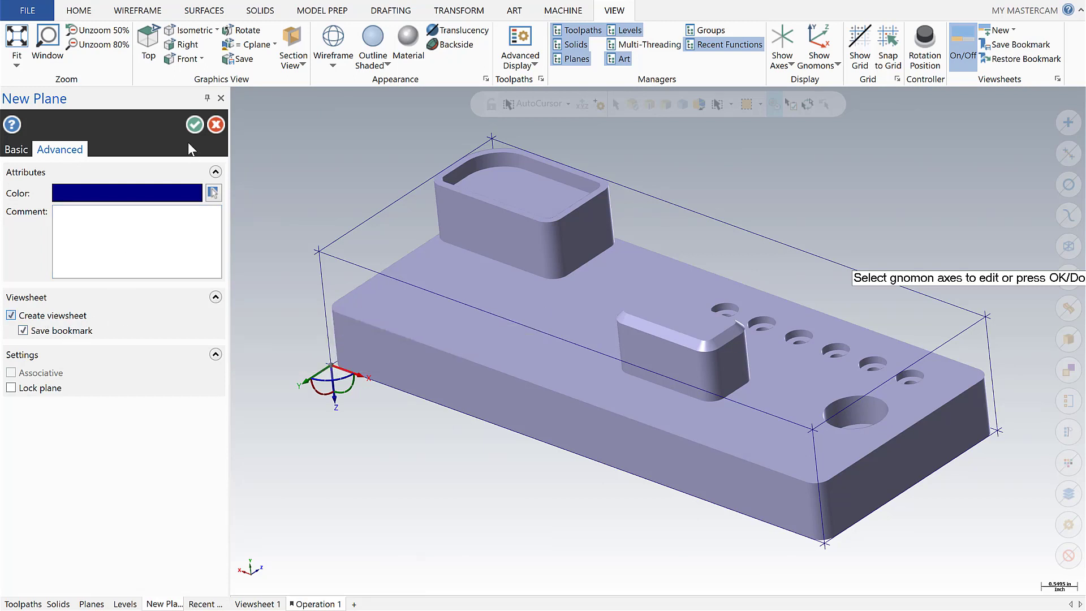
left_click(194, 125)
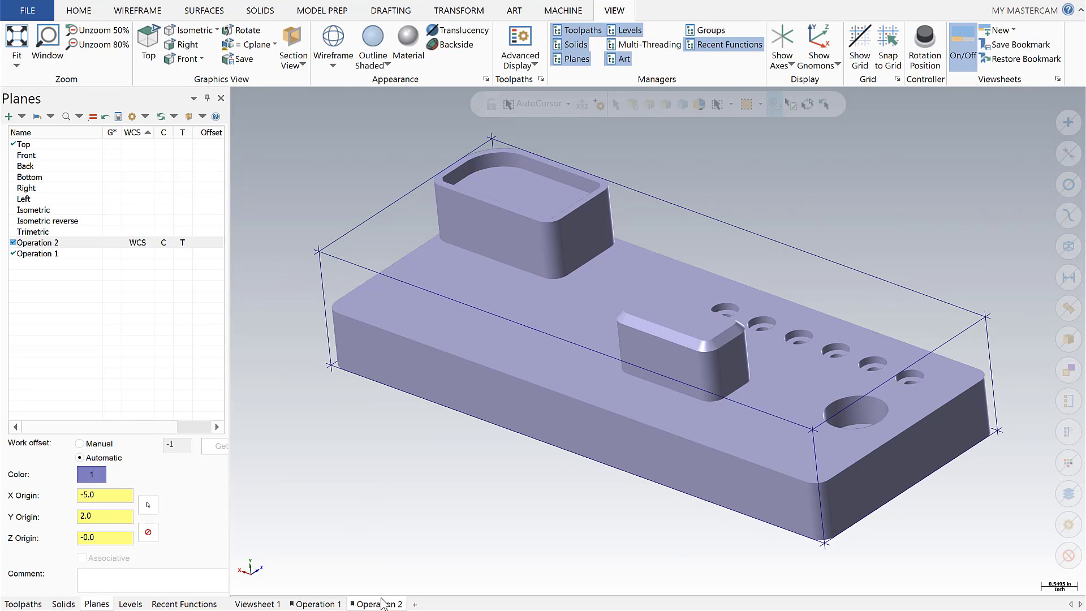
- Orbit to the underside in Isometric and save it as the Operation 2 viewsheet bookmark
middle_click_drag(521, 451, 358, 165)
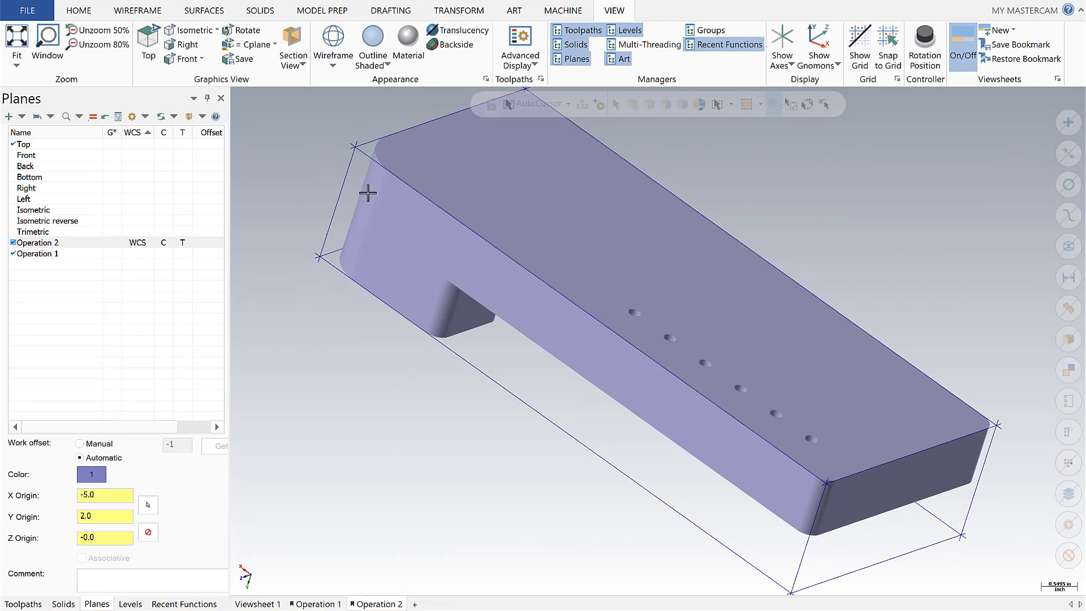
left_click(180, 31)
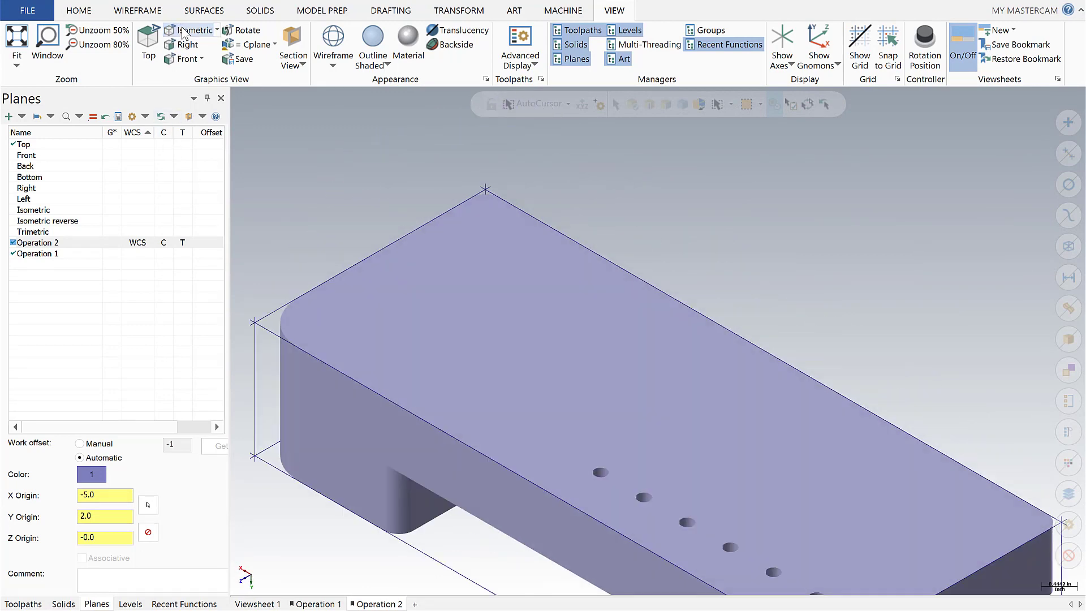
right_click(378, 604)
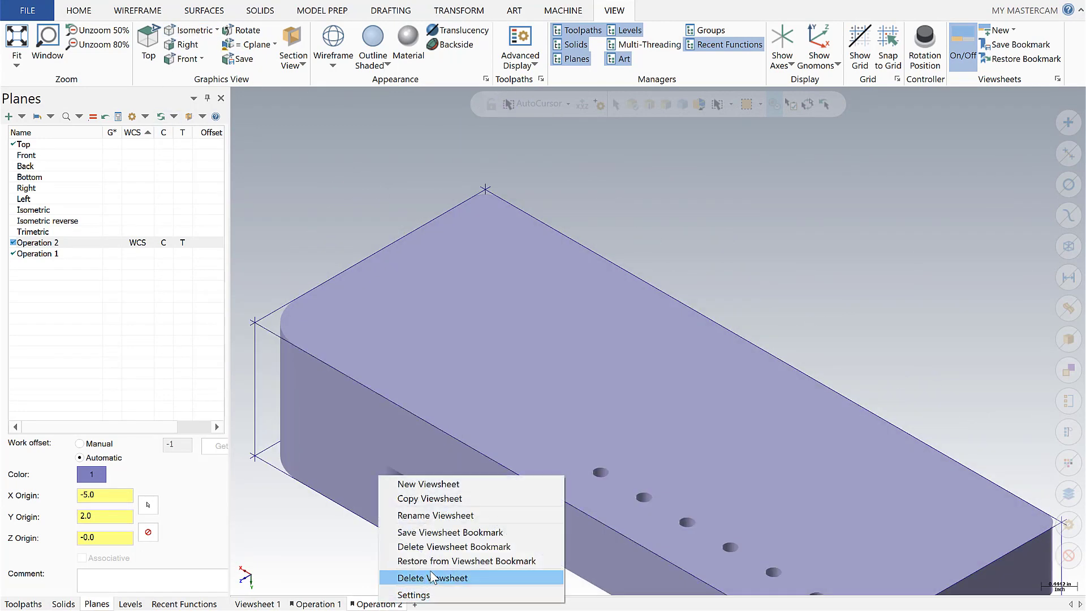
left_click(440, 534)
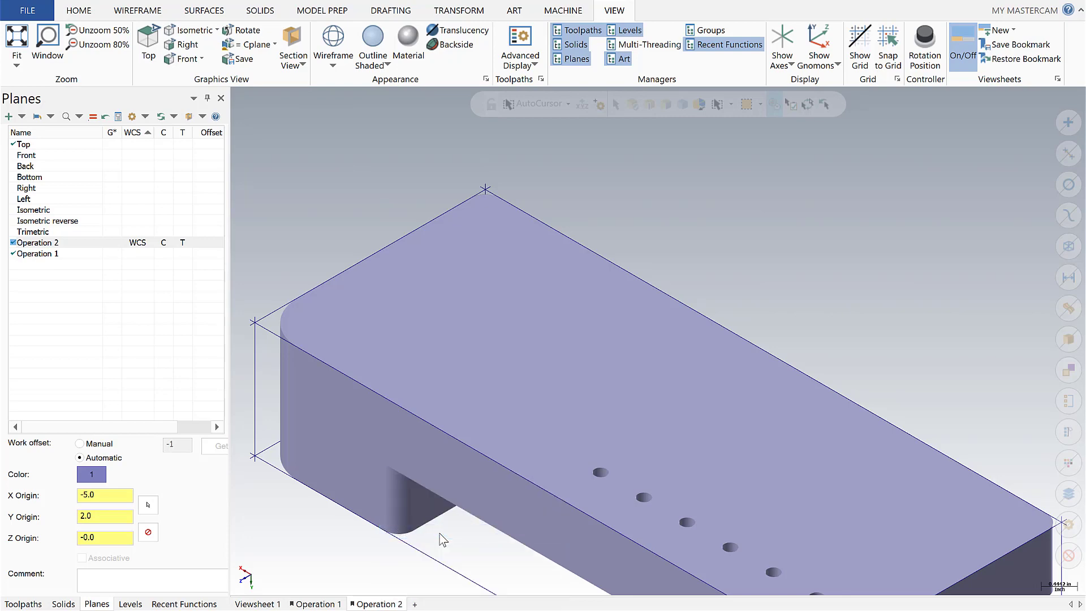
- Toggle repeatedly between the Operation 1 and Operation 2 viewsheets
left_click(319, 604)
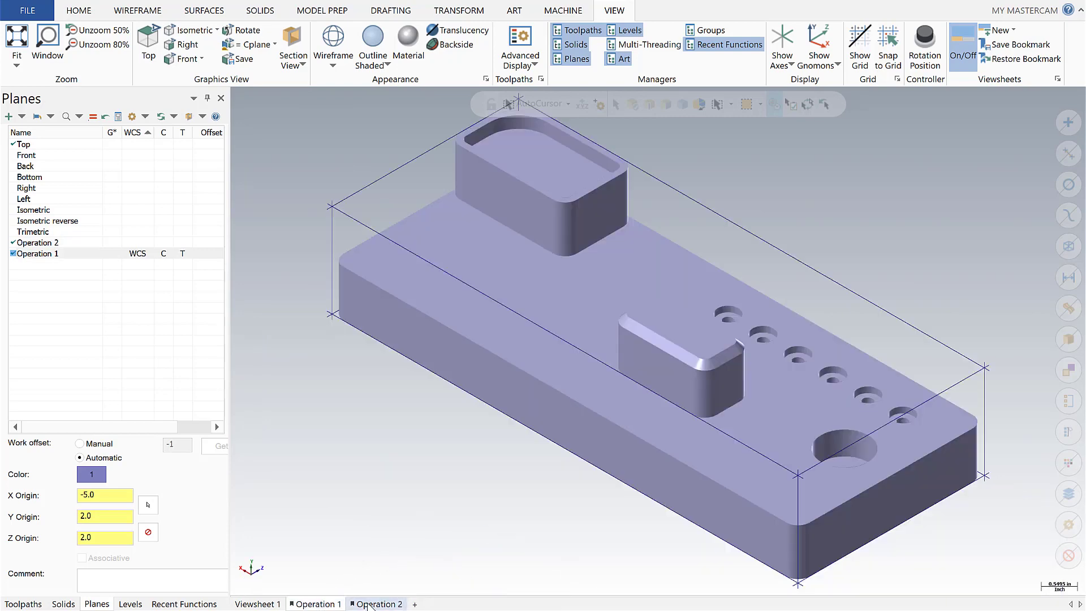
left_click(377, 604)
left_click(331, 604)
left_click(379, 604)
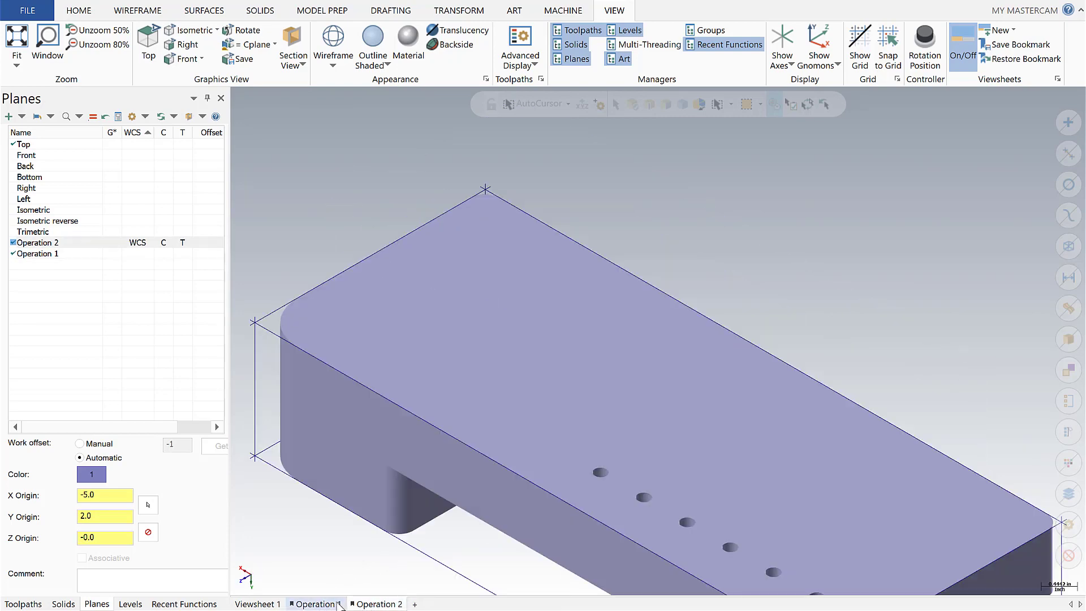
left_click(333, 604)
left_click(377, 604)
left_click(334, 604)
left_click(376, 604)
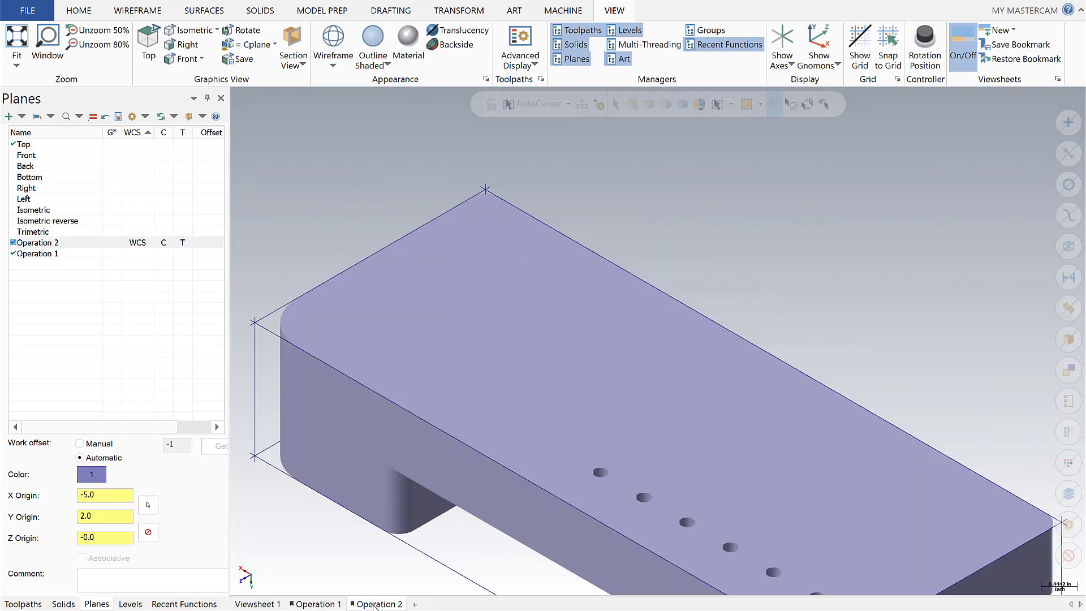
left_click(329, 604)
left_click(373, 604)
- Select the Operation 2 plane, then the Operation 1 plane on its viewsheet
left_click(45, 245)
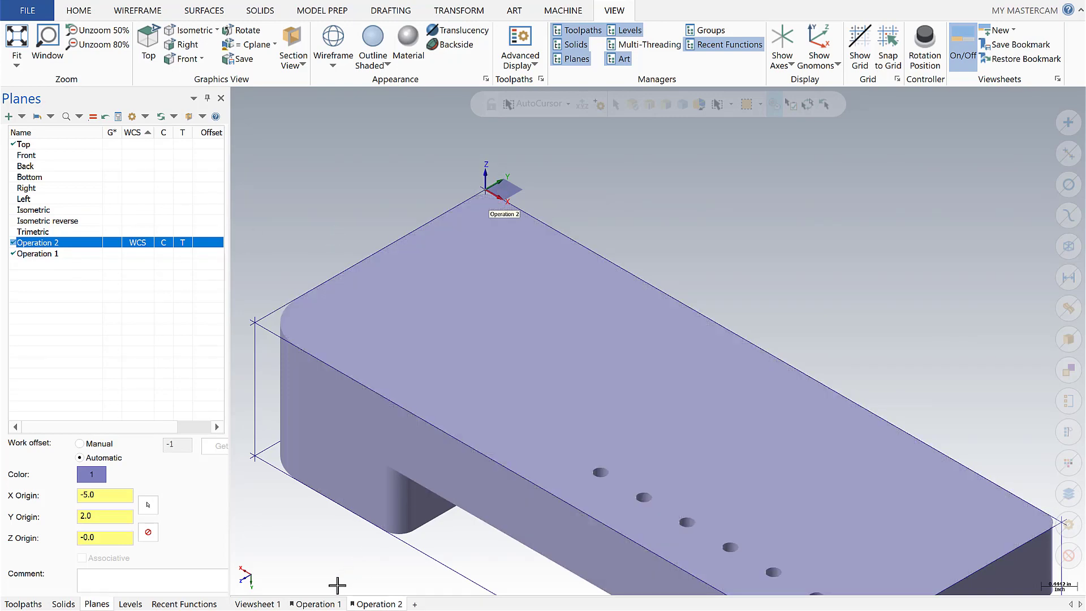
left_click(318, 604)
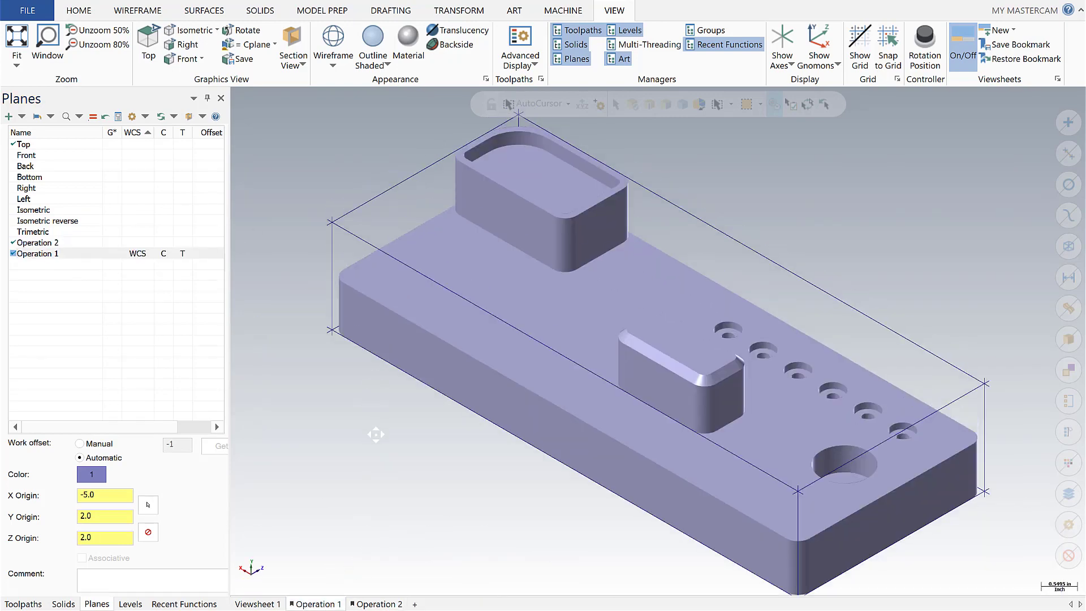
left_click(50, 255)
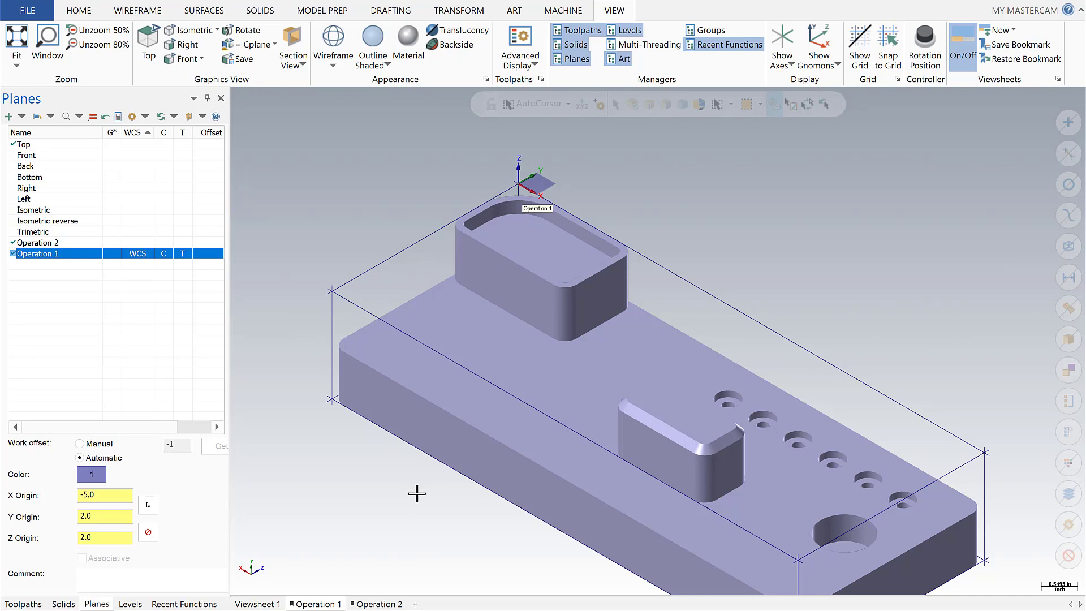
left_click(417, 493)
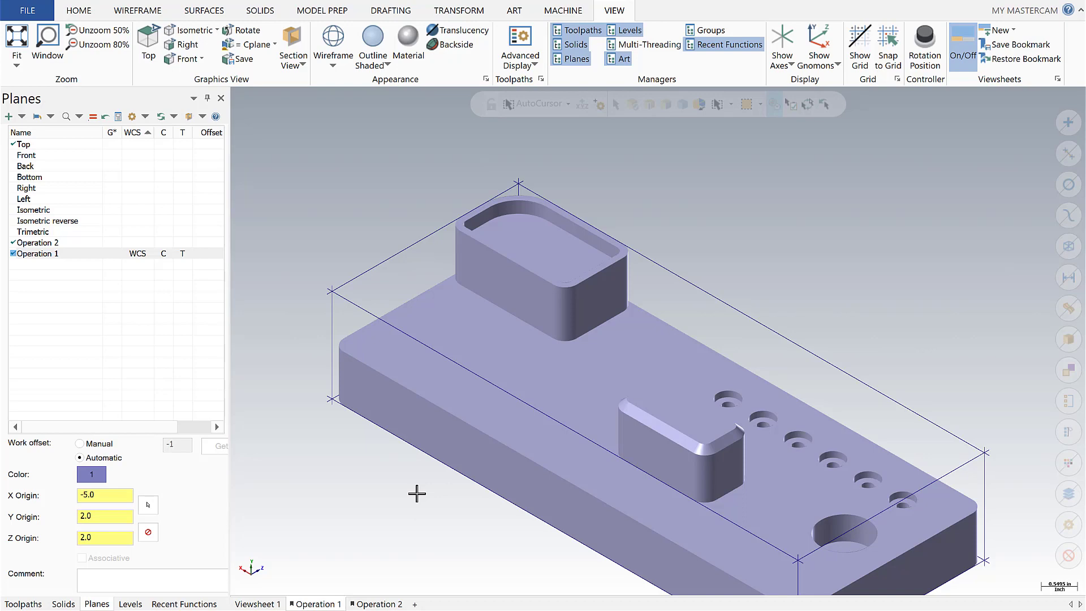